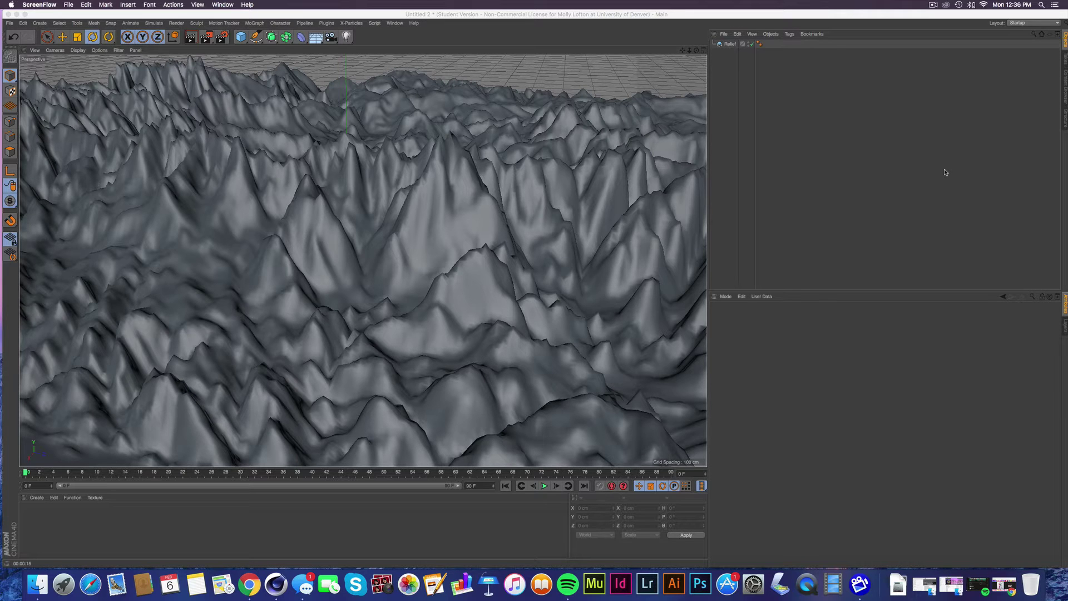
- Browse the pink anime figure and pink skeleton reference images in Chrome, then minimize the browser
click(1004, 584)
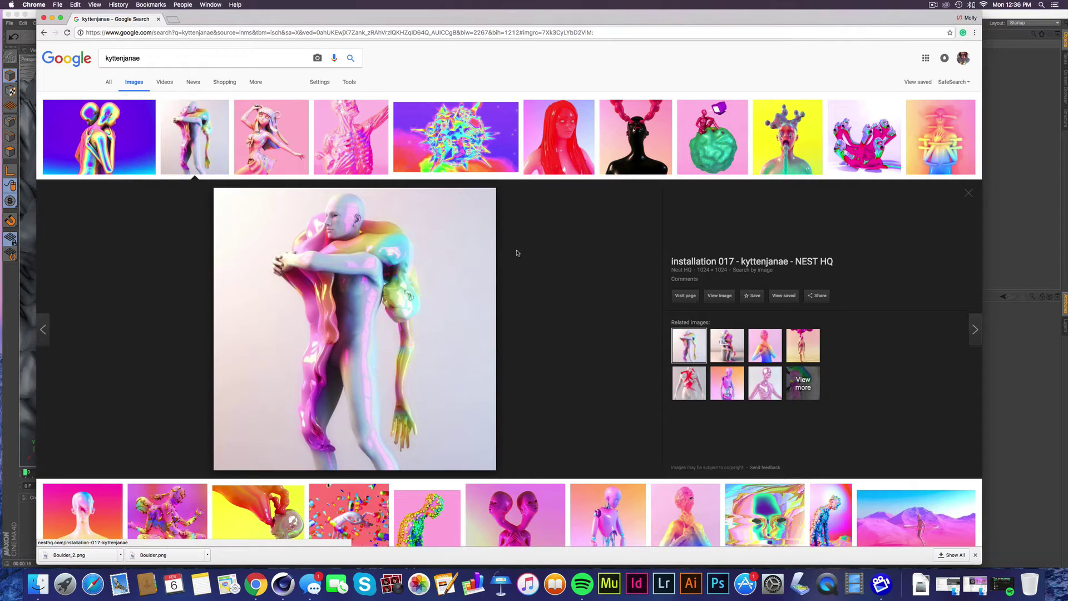
click(278, 156)
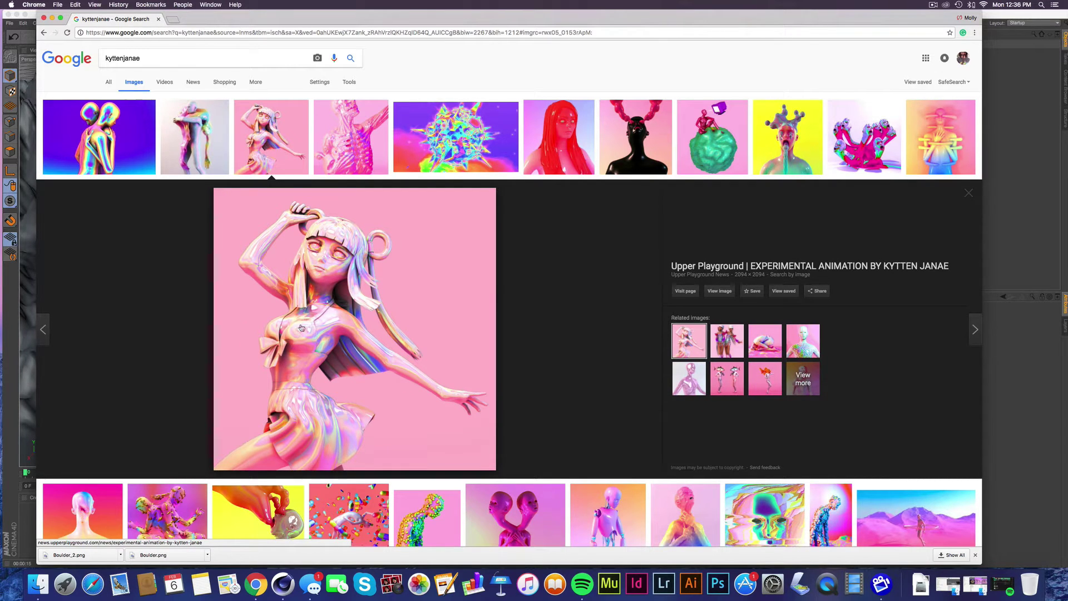
click(345, 122)
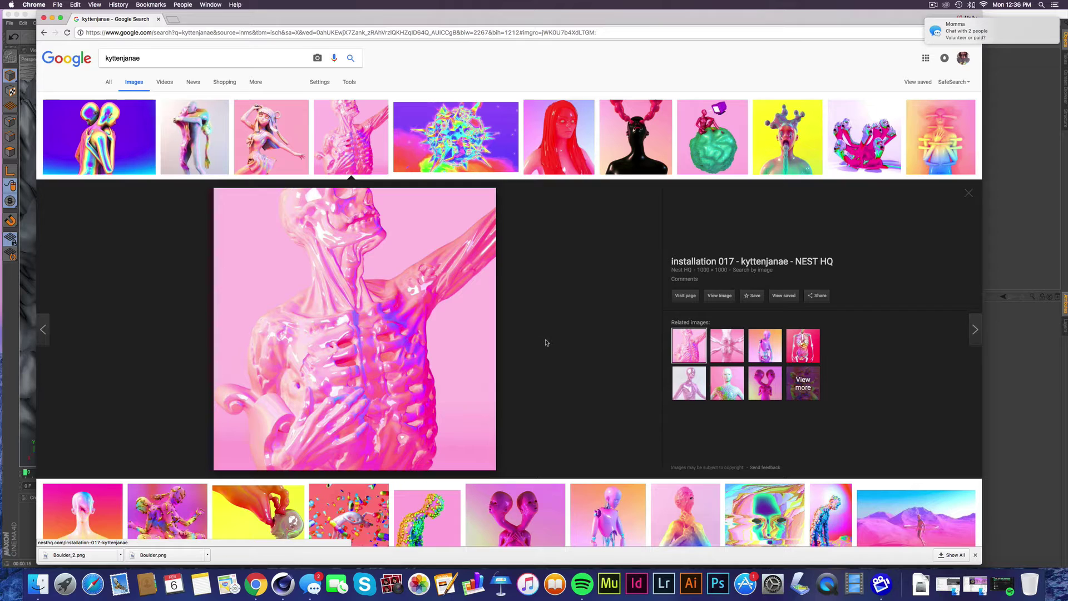
click(52, 19)
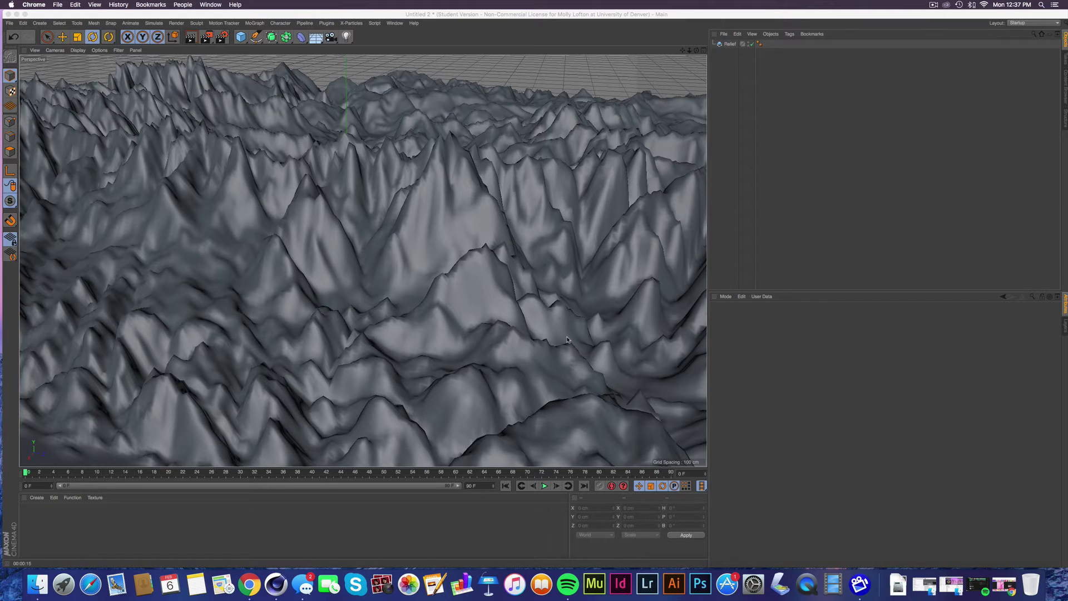
- Create a new material, Mat, and open it in the Material Editor
double_click(35, 525)
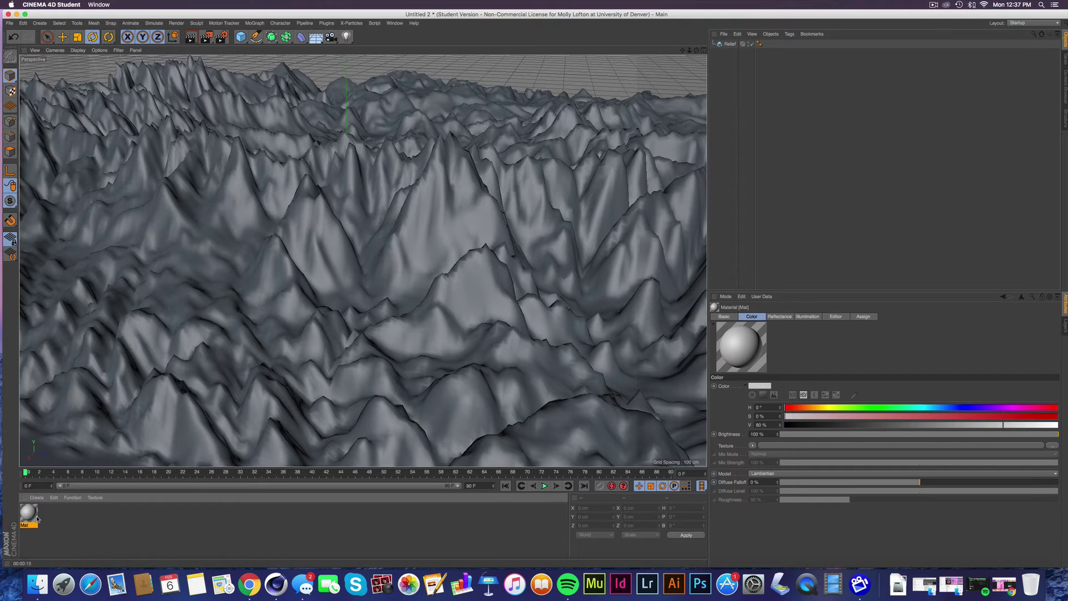
double_click(28, 513)
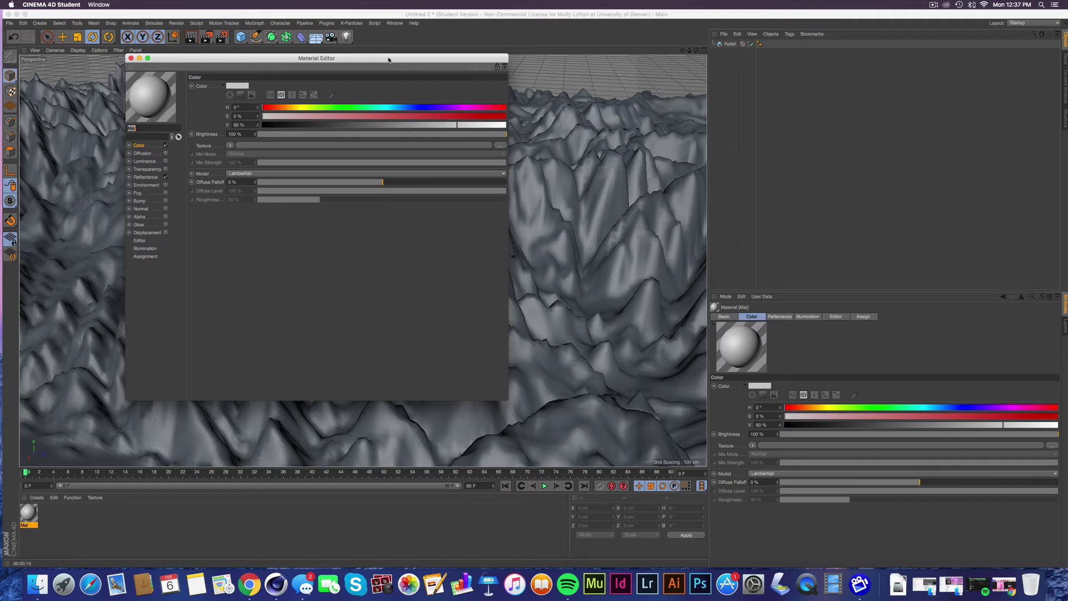
drag(388, 59, 422, 75)
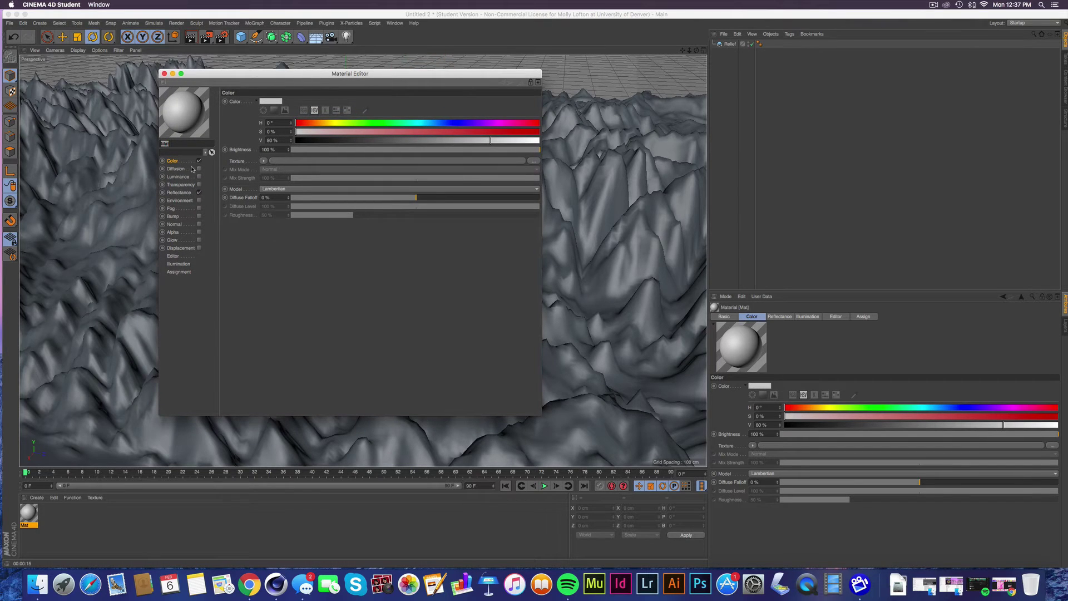
- Add a Beckmann reflectance layer whose colour texture is the Sketch and Toon Spectral shader
click(178, 192)
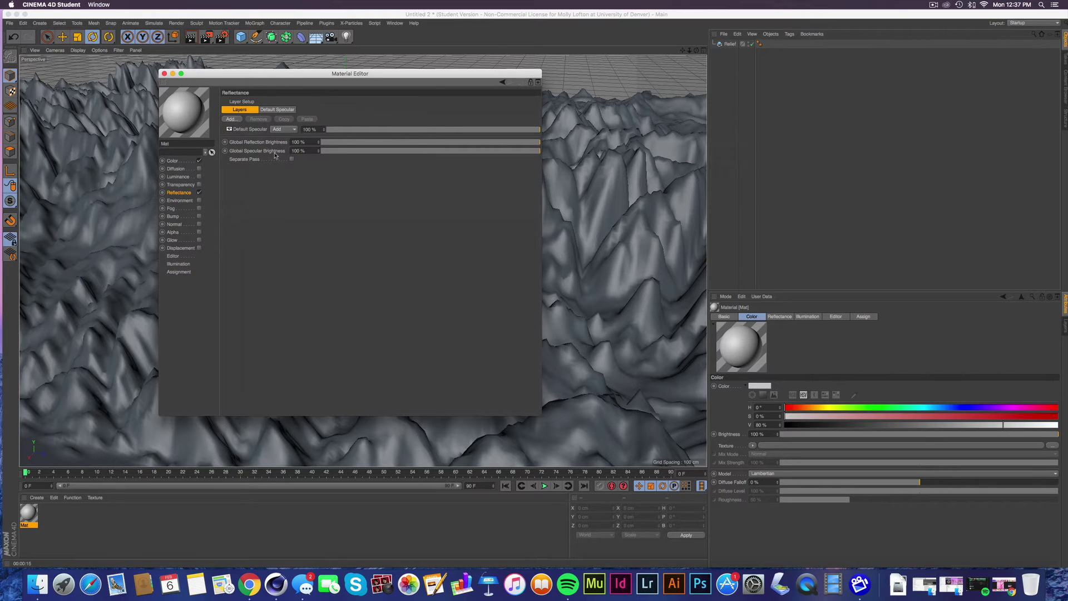
click(231, 120)
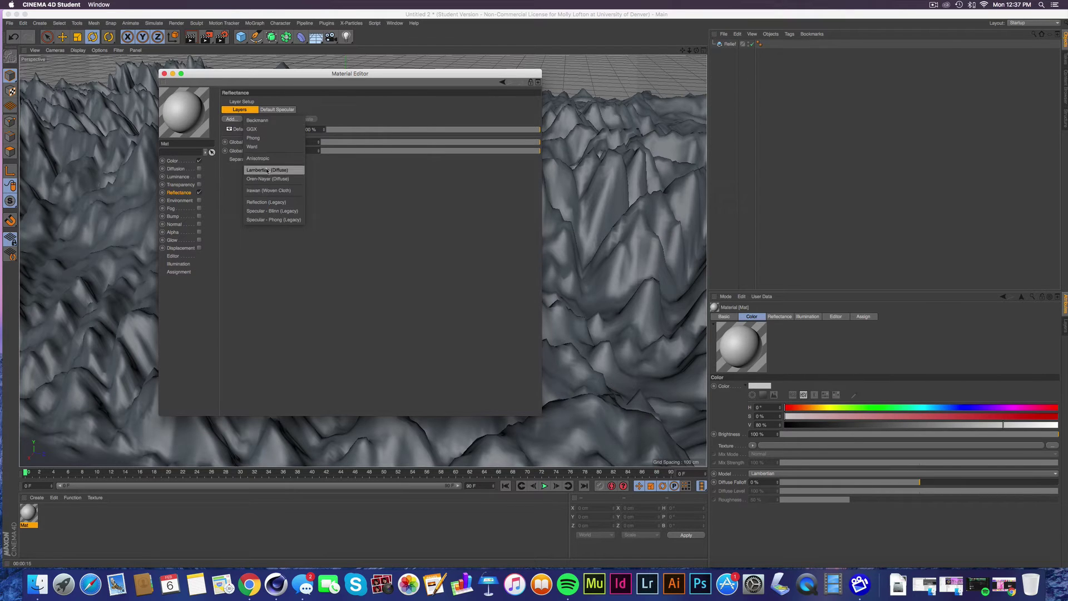
click(259, 121)
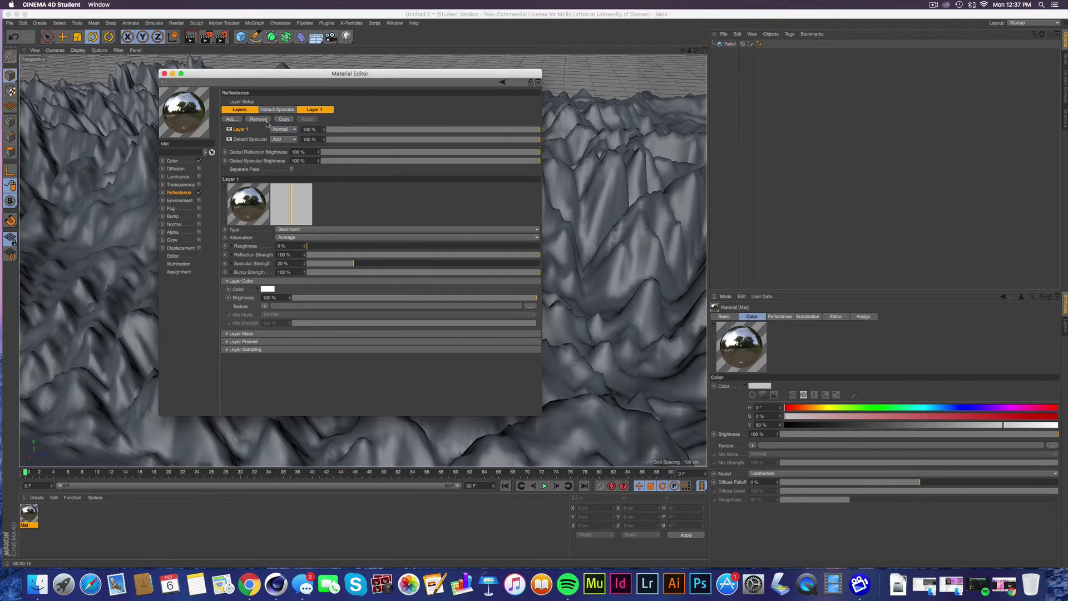
click(265, 306)
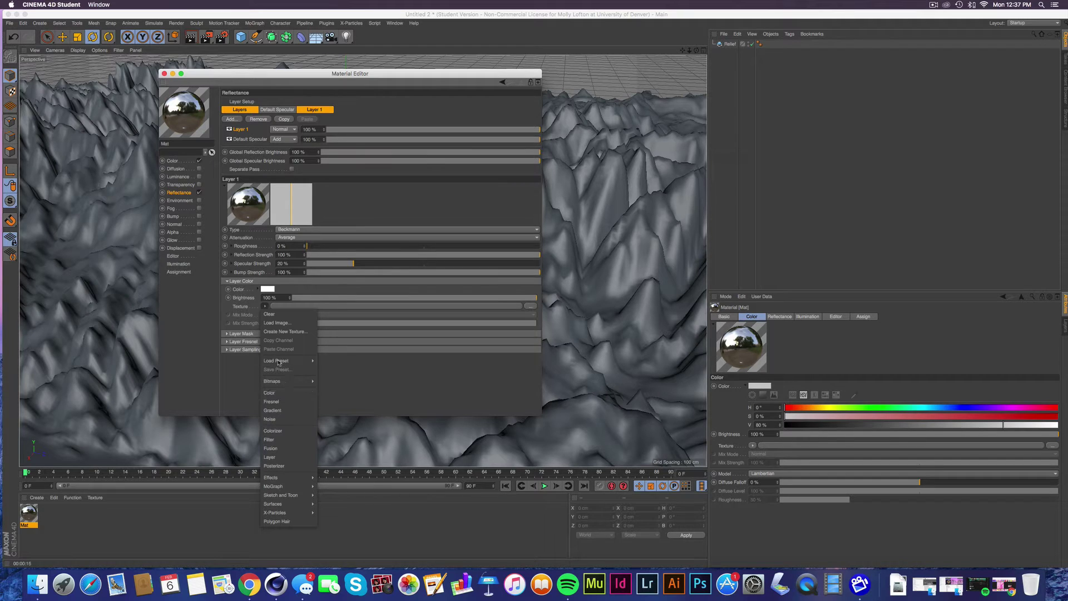
mouse_move(307, 482)
click(326, 513)
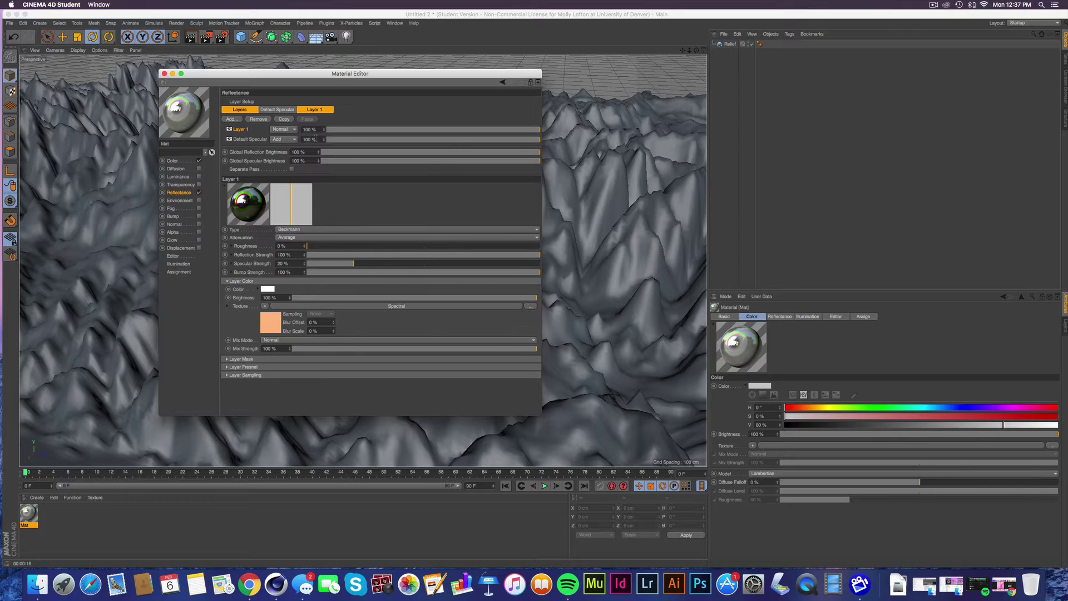
click(173, 161)
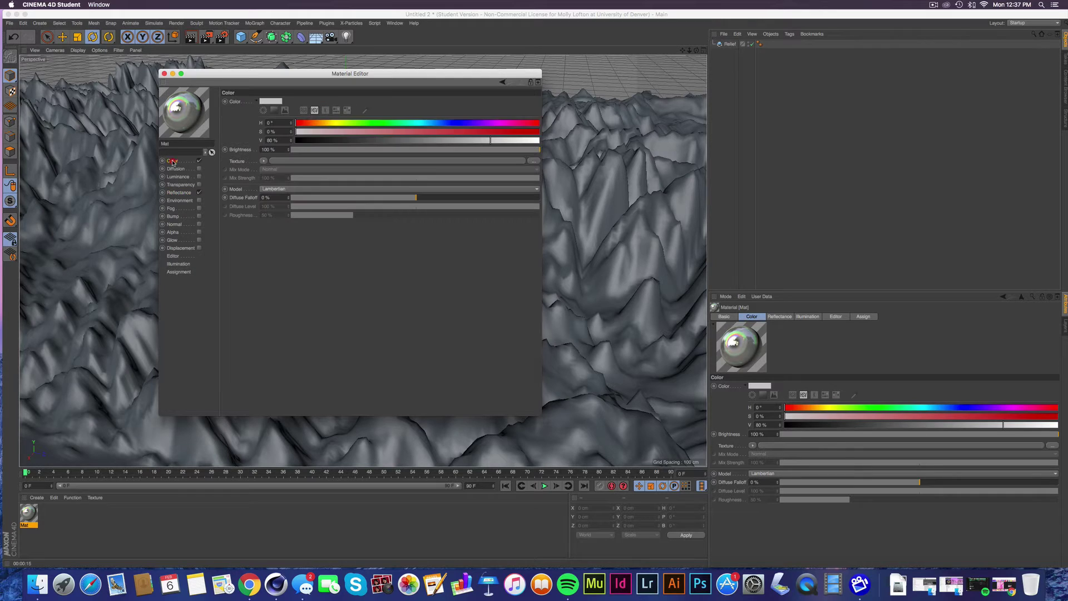
- Load a Gradient shader as Mat's colour texture and make its left knot pink
click(265, 162)
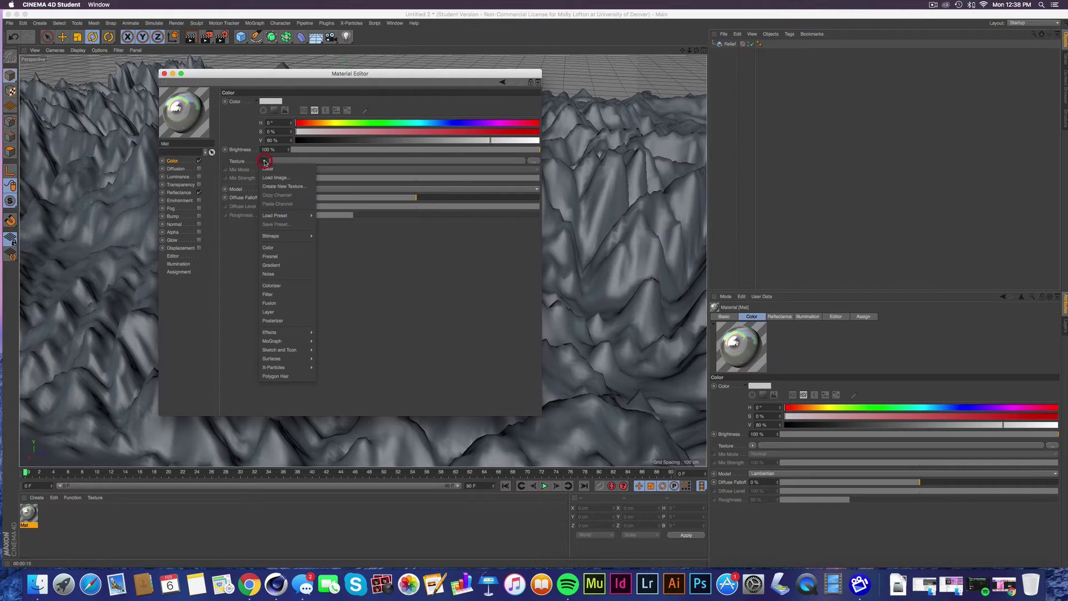
click(276, 265)
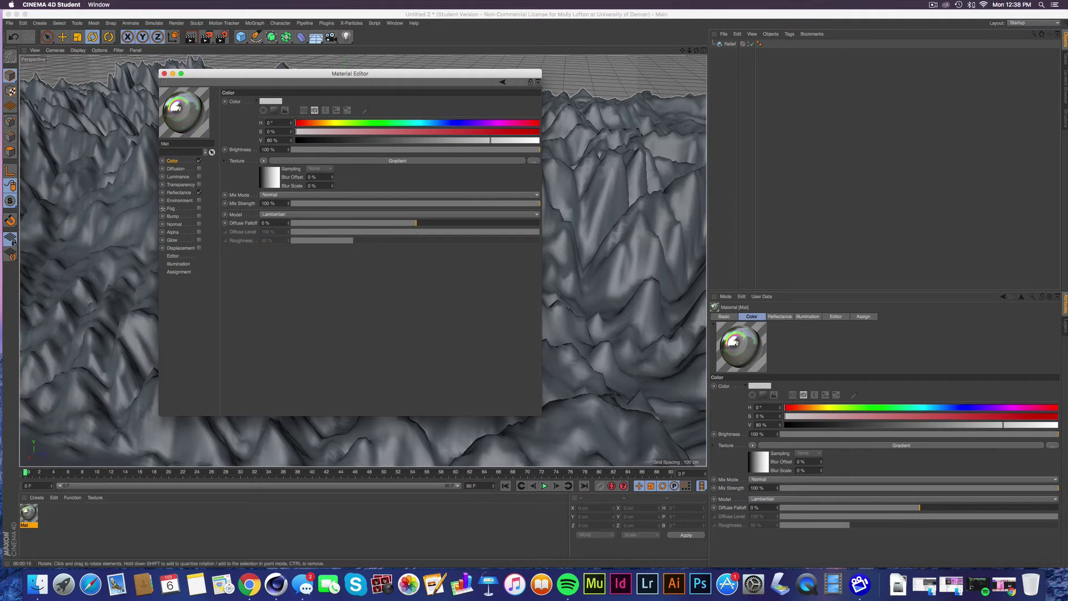
click(270, 177)
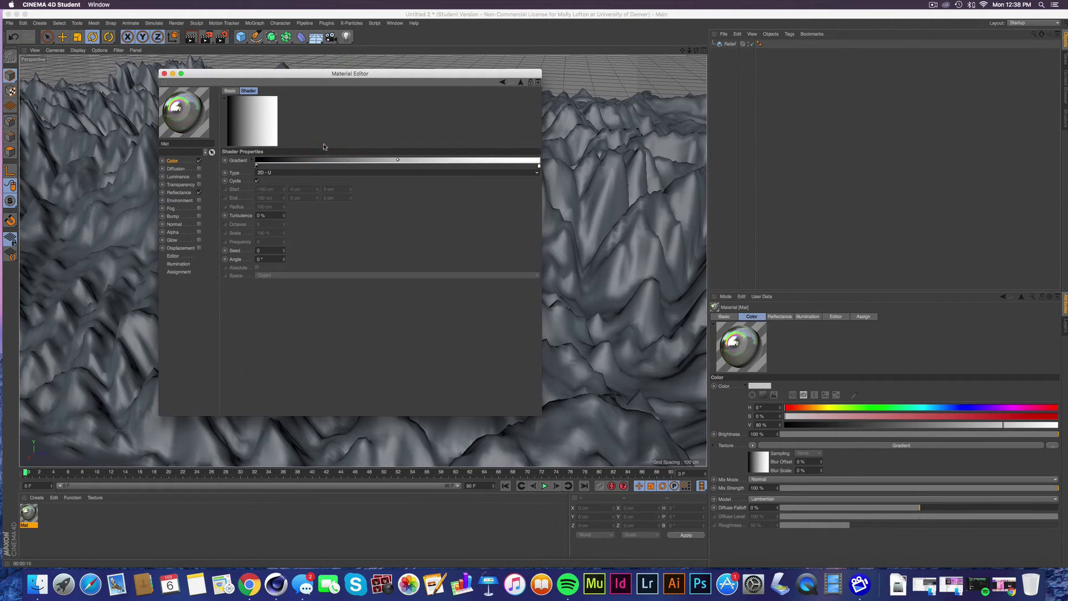
double_click(257, 166)
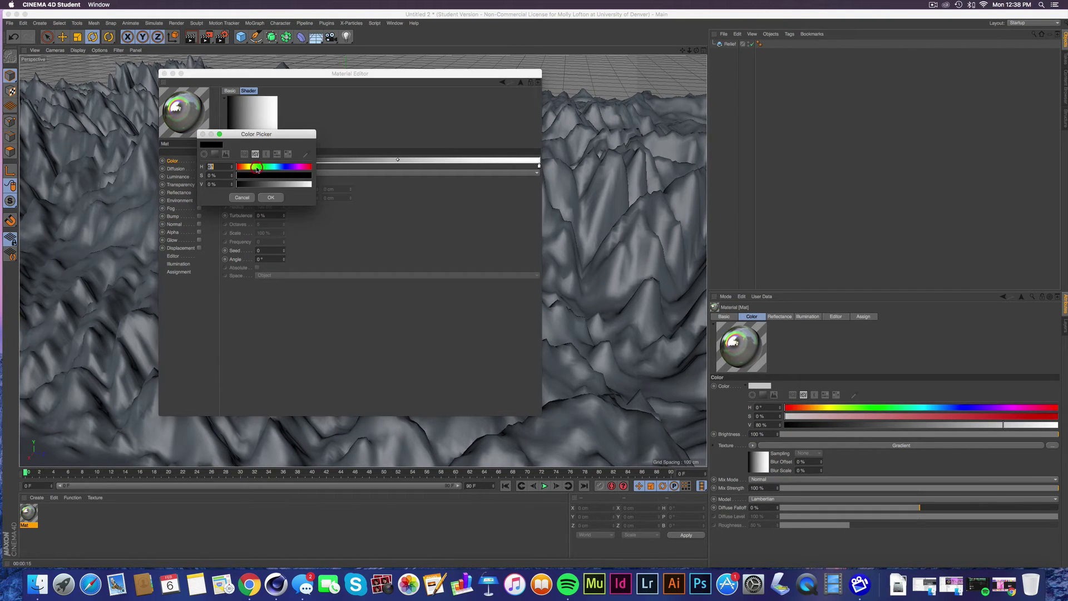
click(299, 166)
click(310, 184)
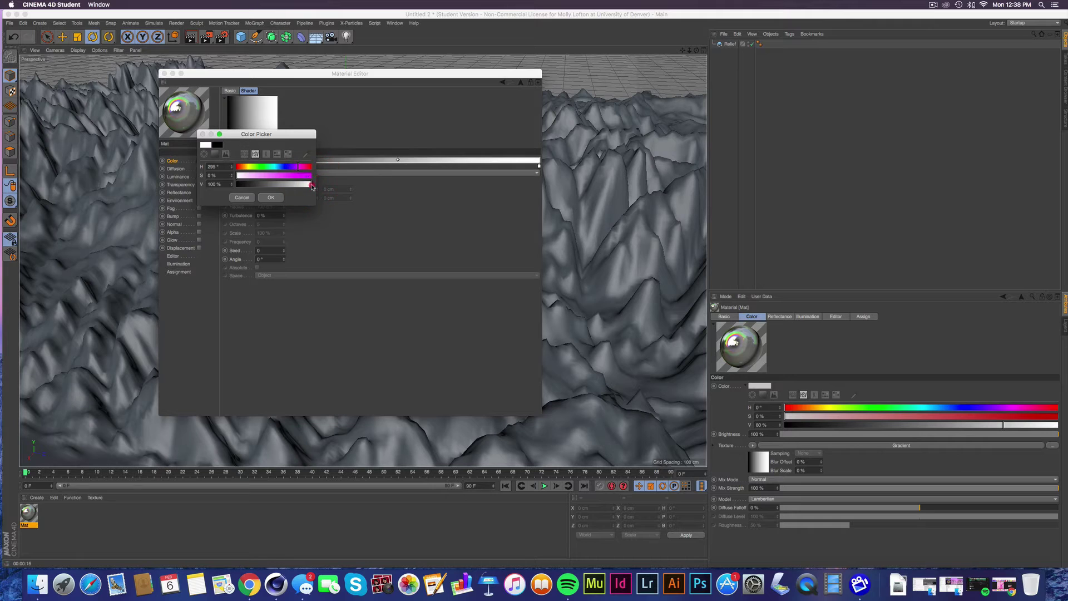
click(259, 176)
click(271, 197)
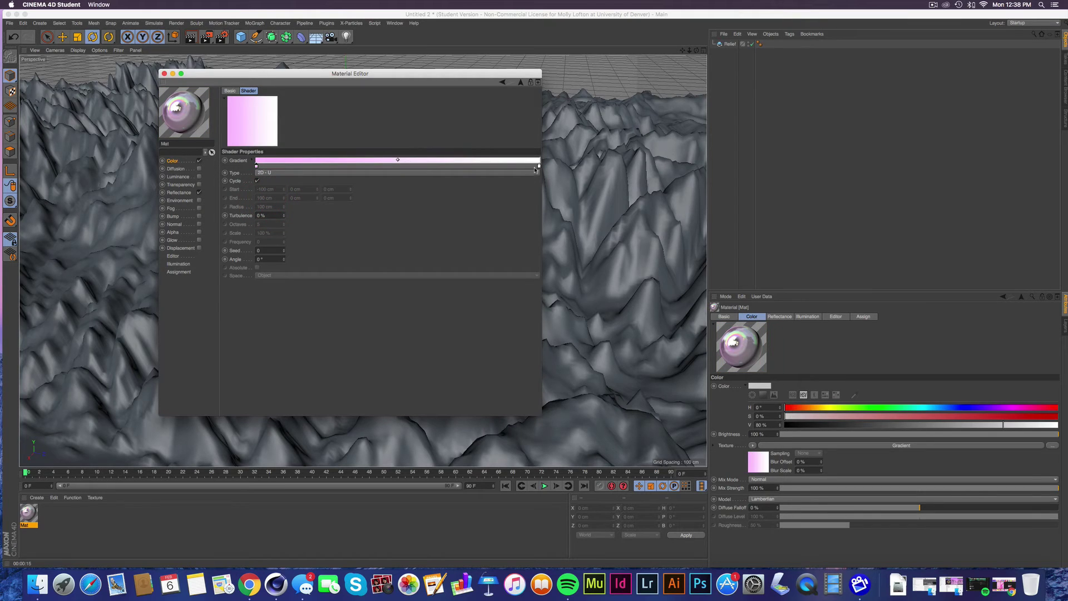
- Set the gradient's right knot to light lavender-blue (hue 231°, saturation 41%)
double_click(539, 165)
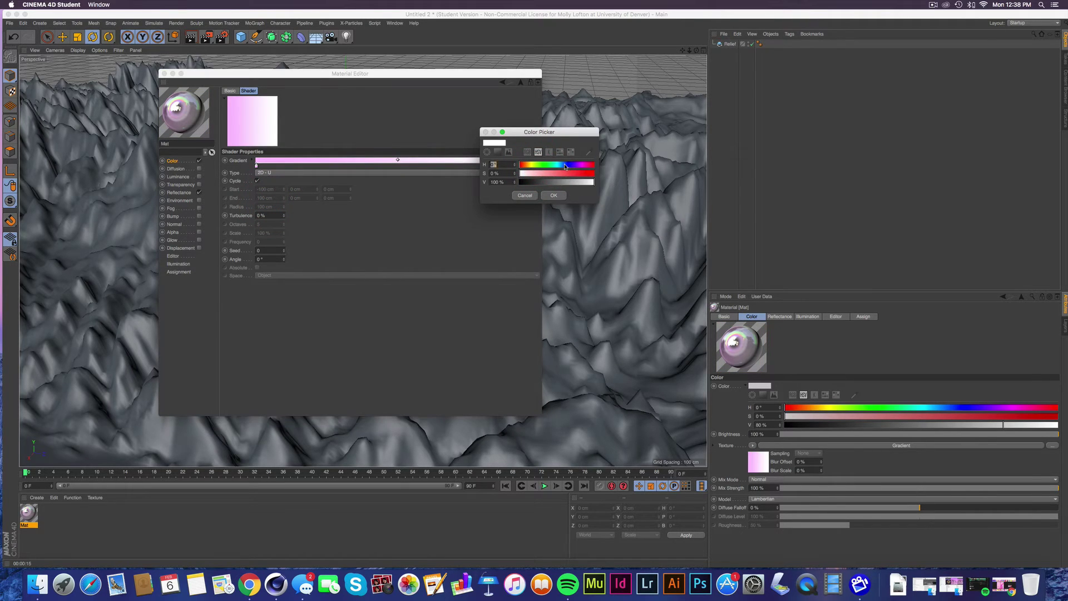
click(569, 165)
click(549, 173)
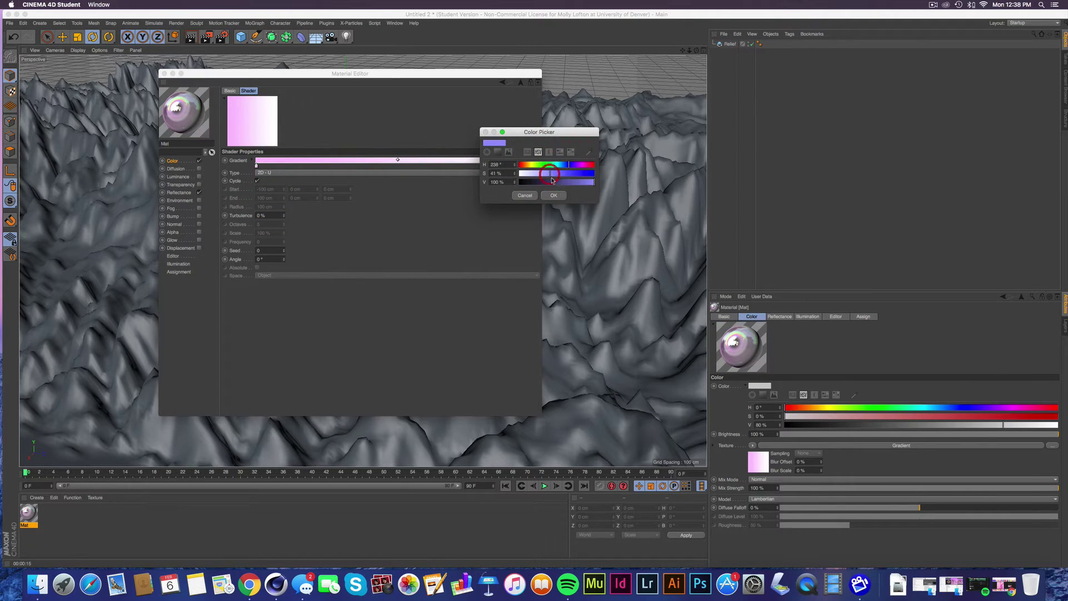
click(567, 165)
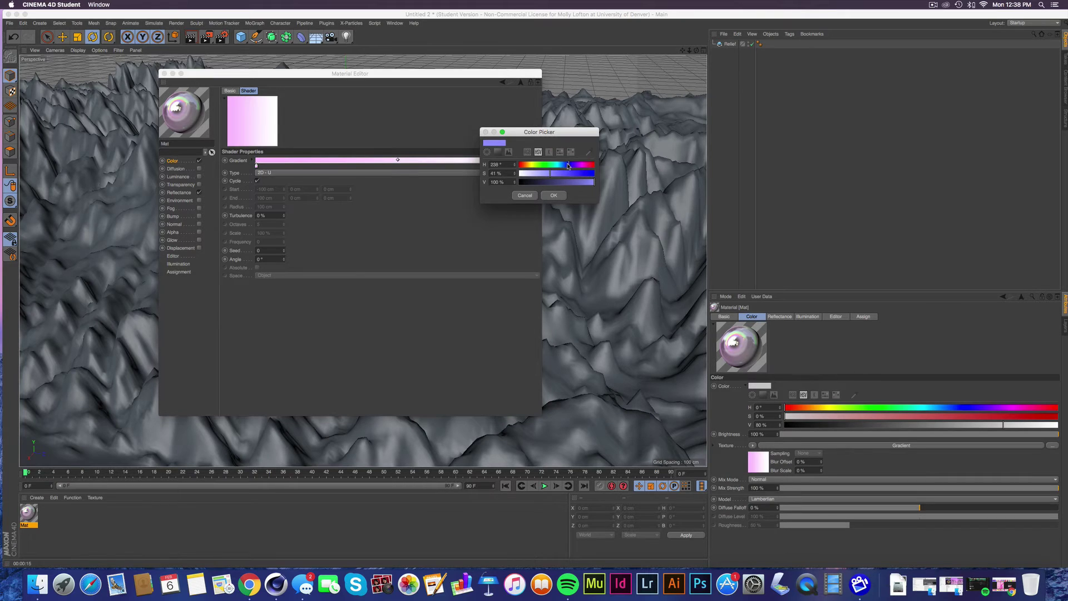
click(554, 194)
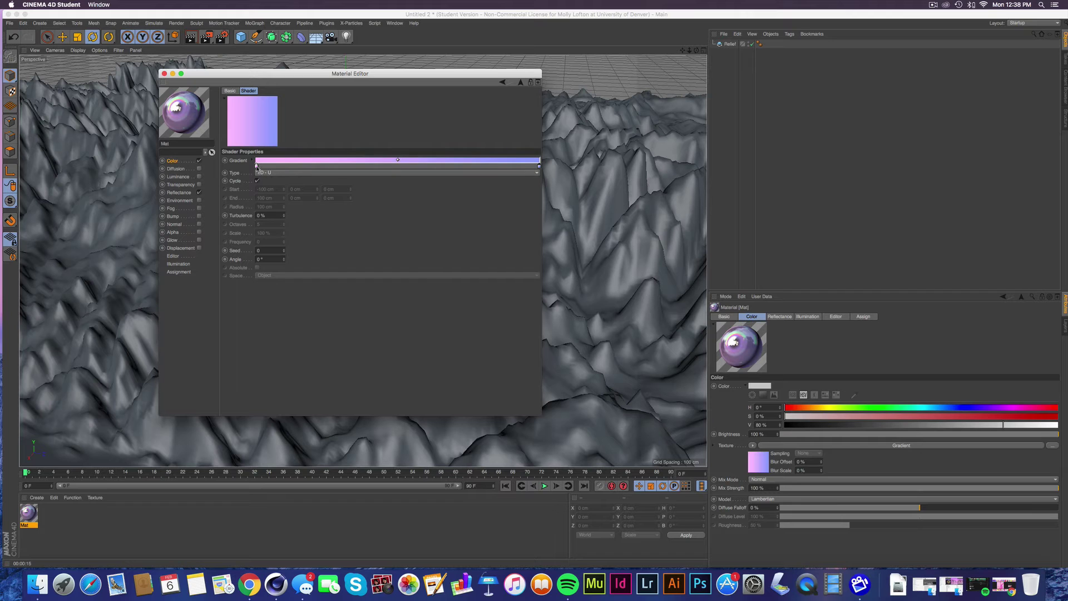
- Add a pale yellow colour stop in the middle of the gradient
super+drag(256, 166, 380, 168)
double_click(388, 166)
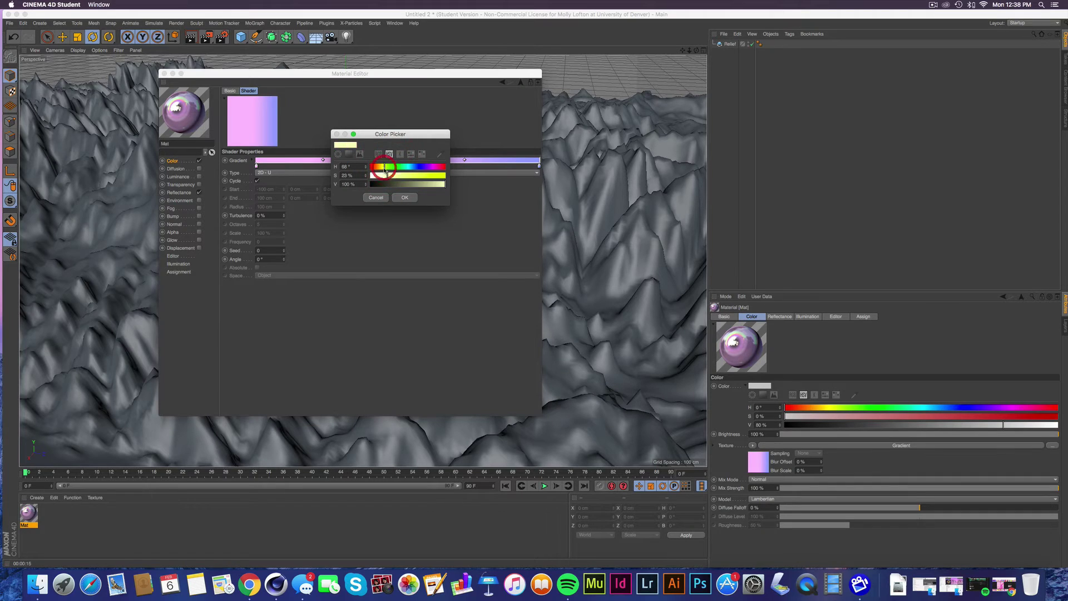
click(410, 198)
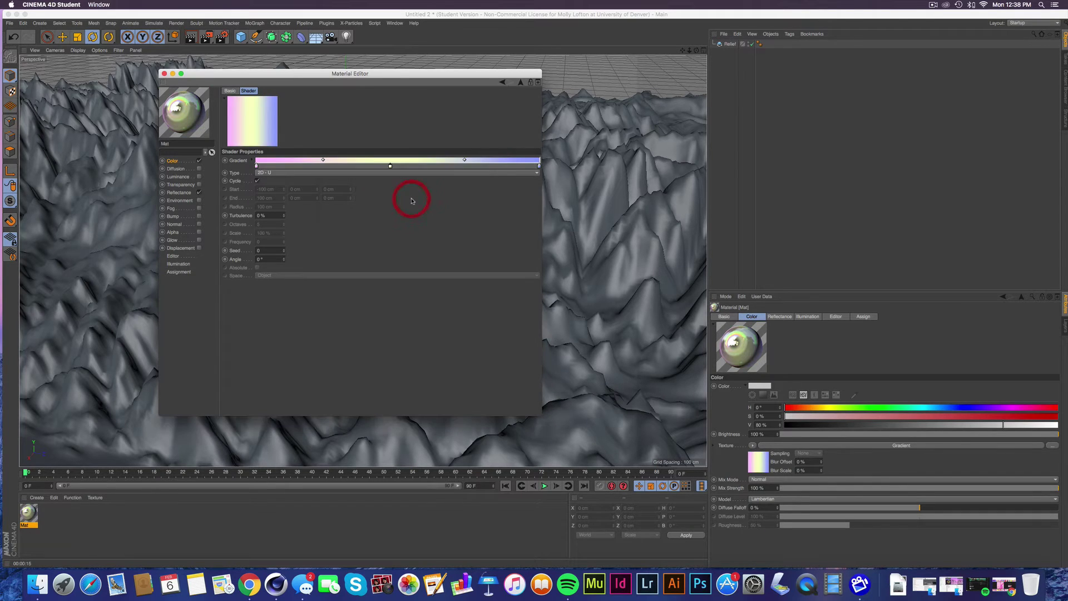
- Set the gradient Type to horizontal 2D - U and close the Material Editor
click(267, 174)
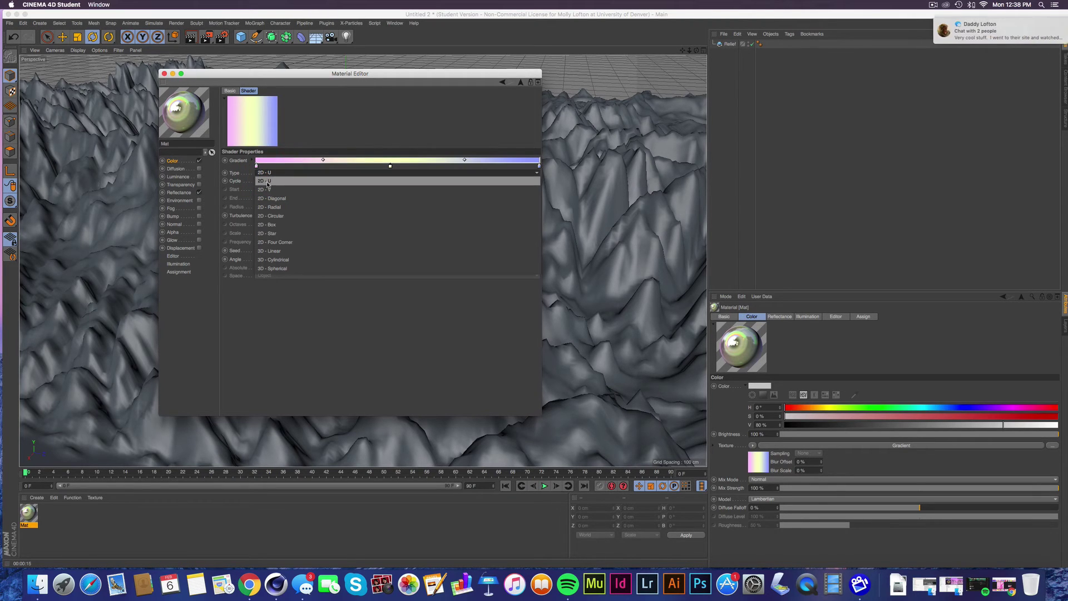
click(267, 181)
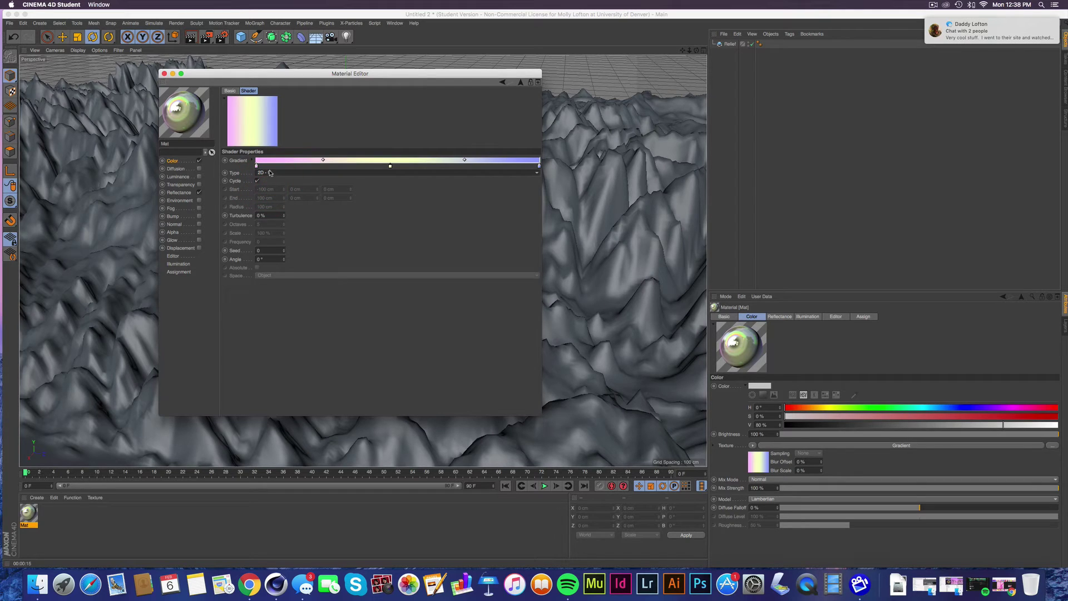
click(275, 174)
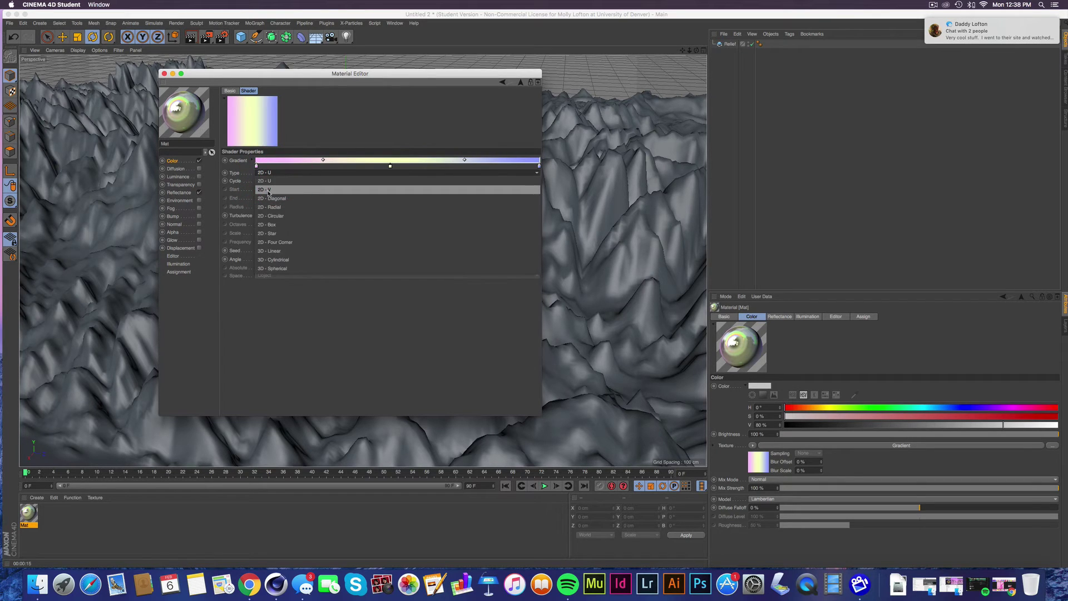
click(268, 191)
click(269, 173)
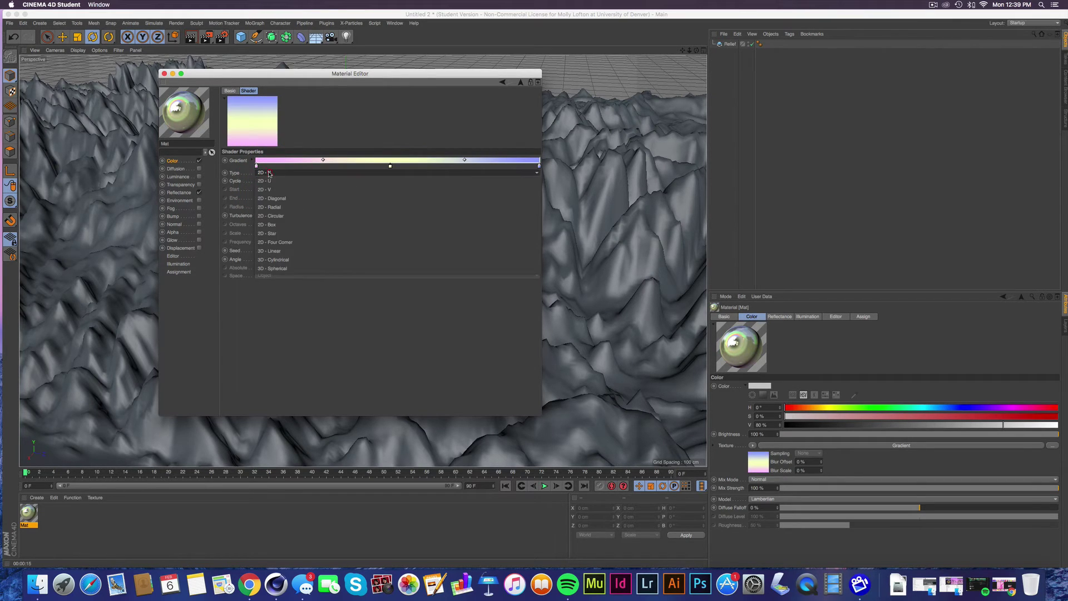
click(278, 181)
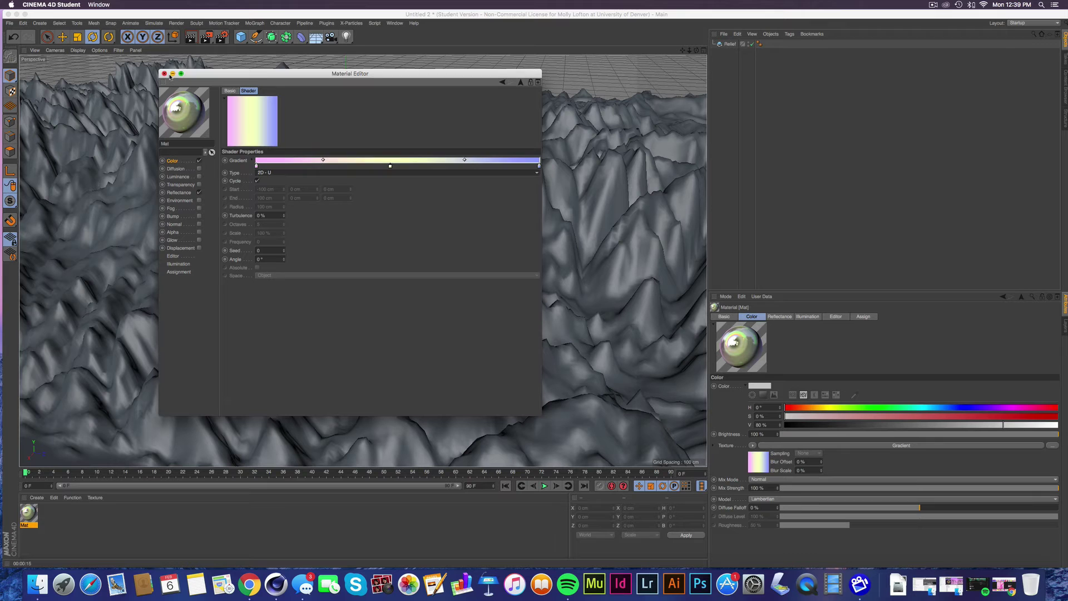
click(164, 74)
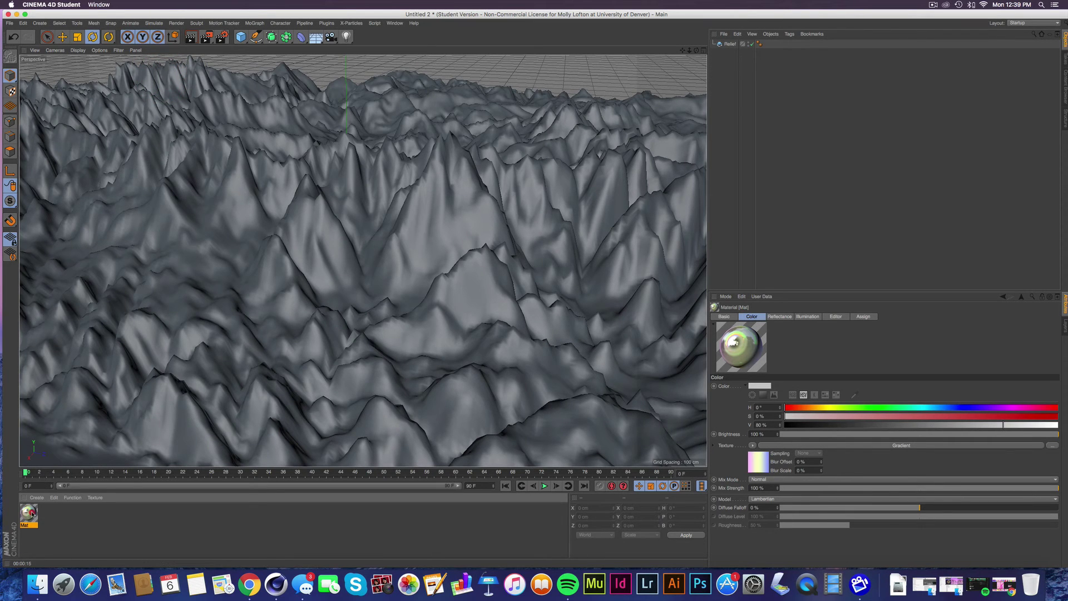
- Drag the Mat material onto the Relief terrain in the viewport
drag(28, 513, 321, 251)
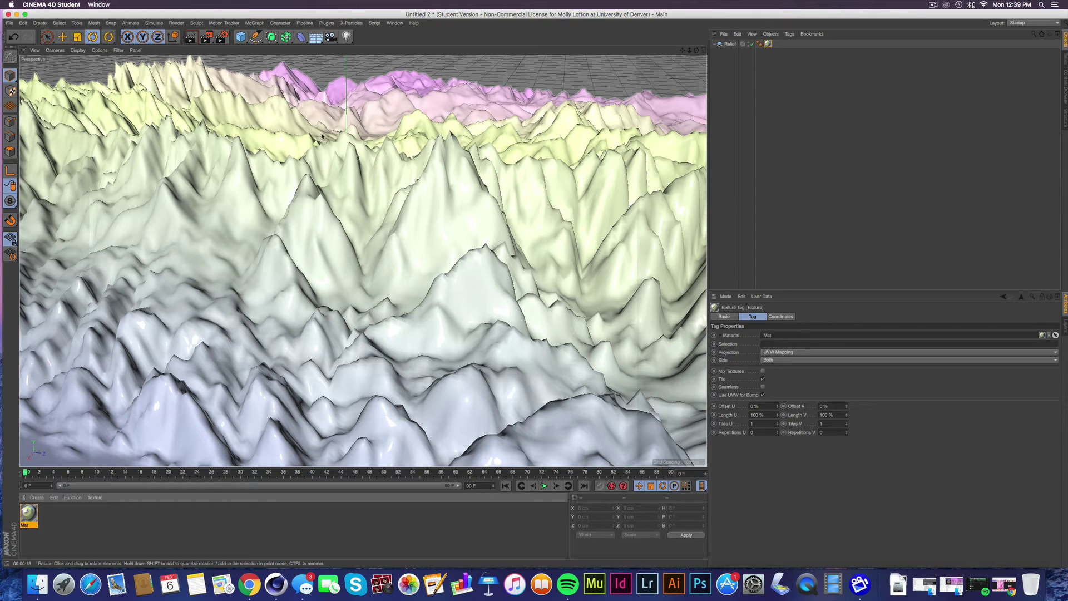
- Add a Physical Sky from the Floor/Sky flyout and rotate its heading to about 74°
click(315, 38)
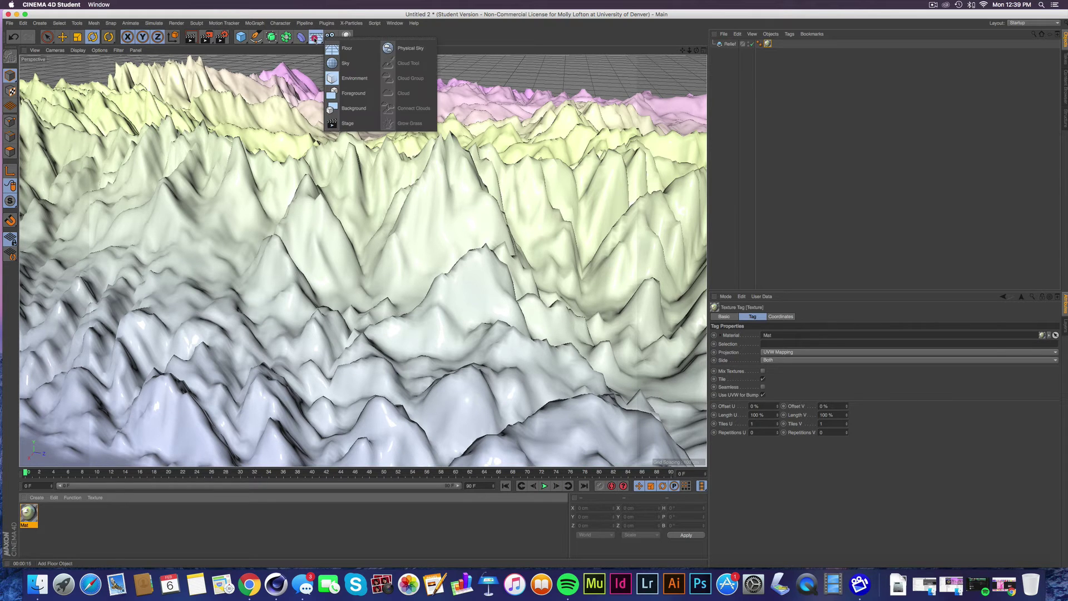
click(394, 51)
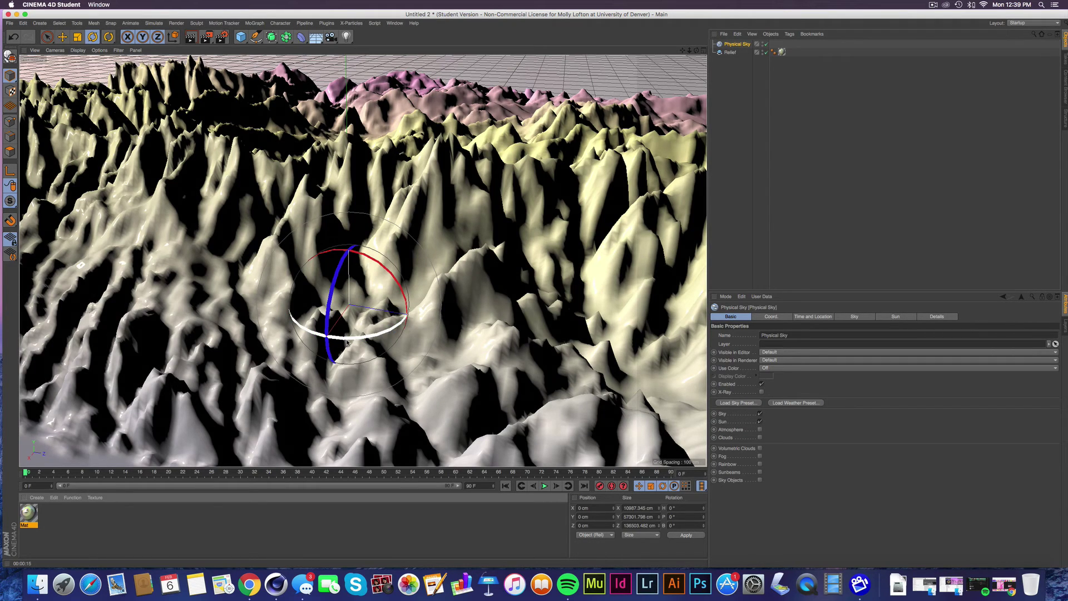
drag(346, 342, 405, 315)
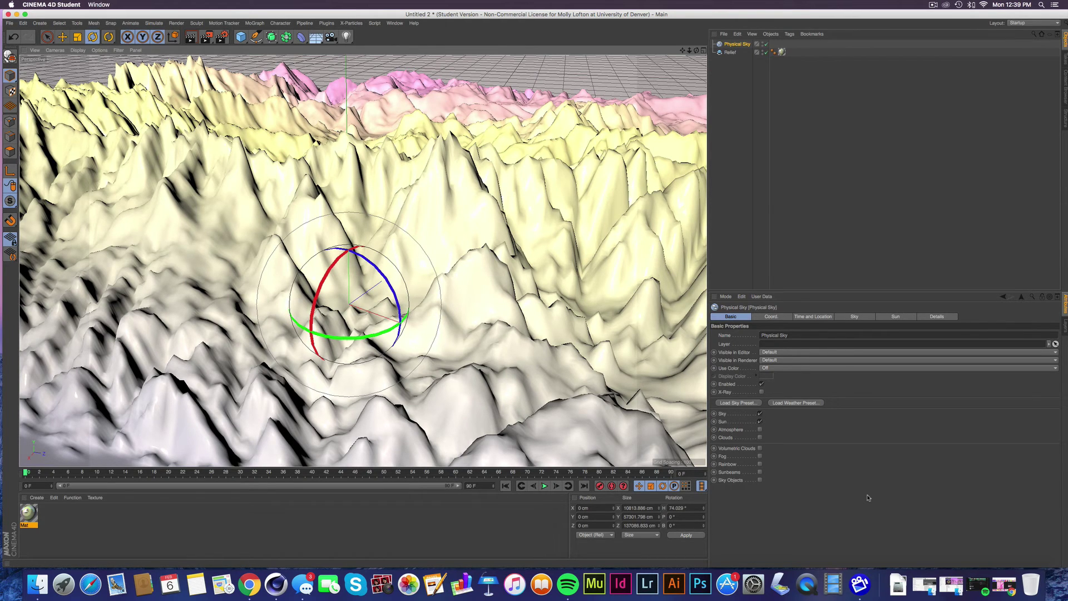
key(super+r)
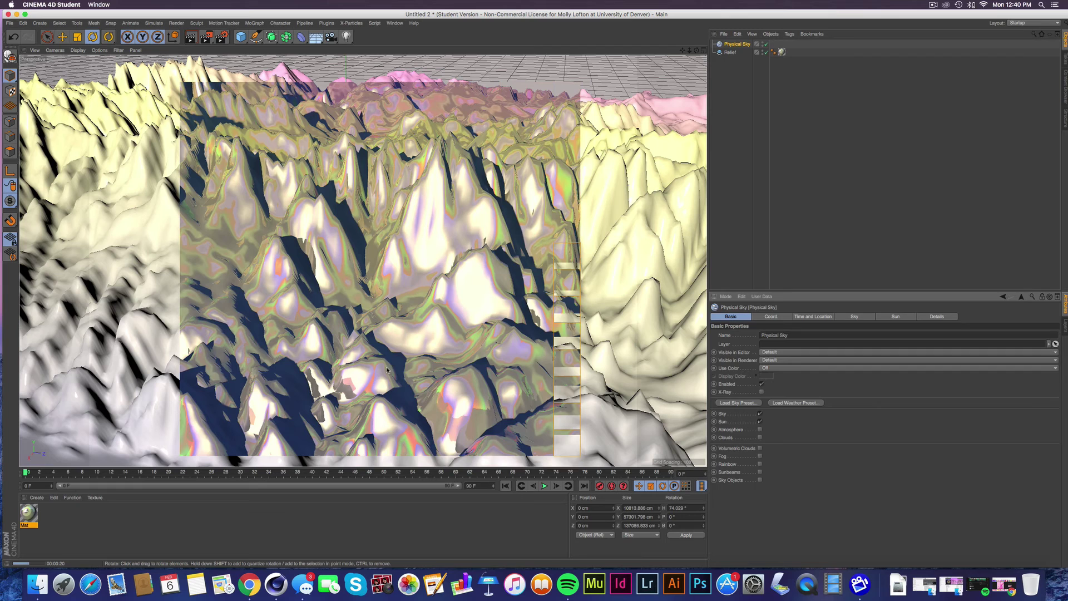
click(434, 384)
key(alt+r)
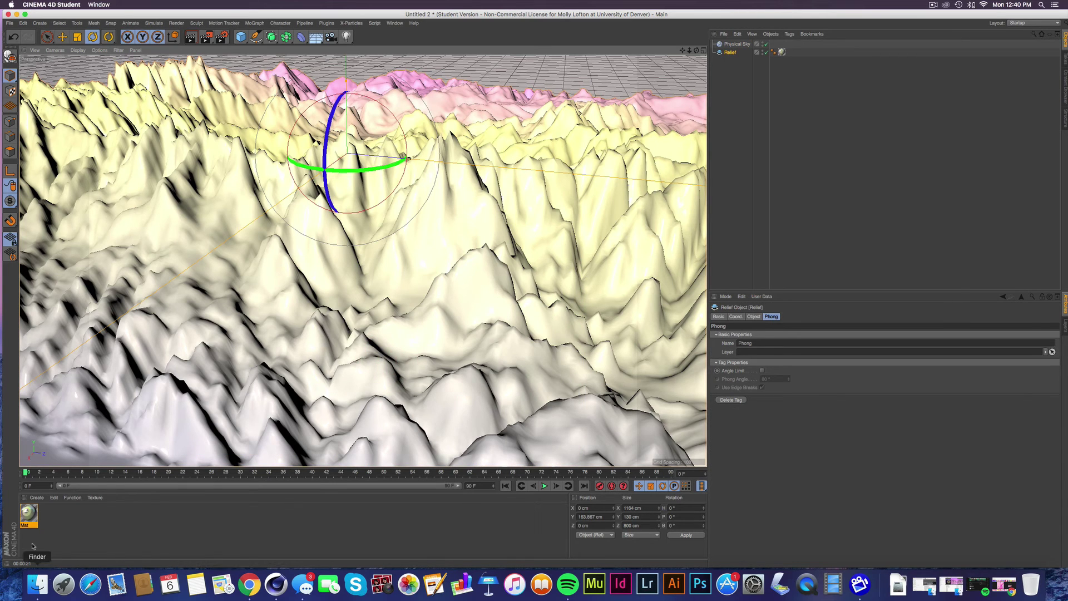
- Lower the Spectral reflectance shader's Intensity in Mat from 200% to 100%
double_click(29, 512)
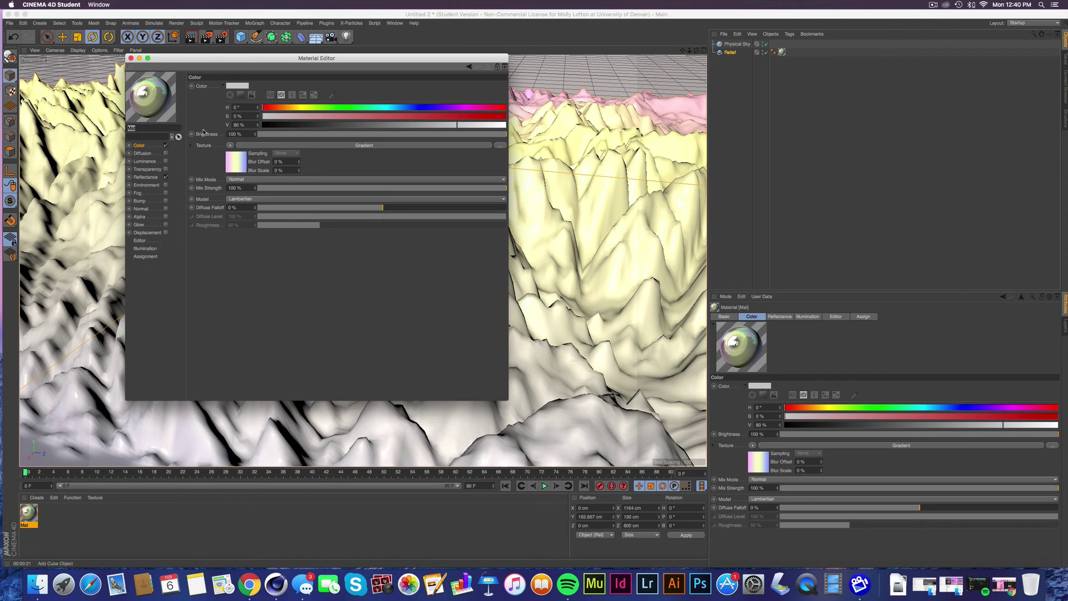
click(145, 177)
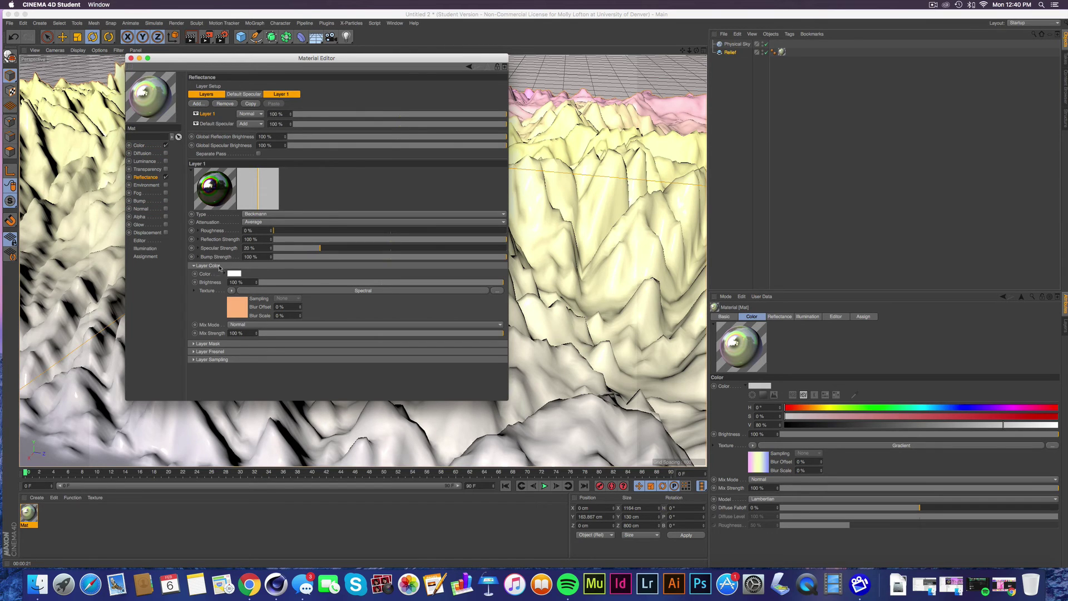
click(366, 291)
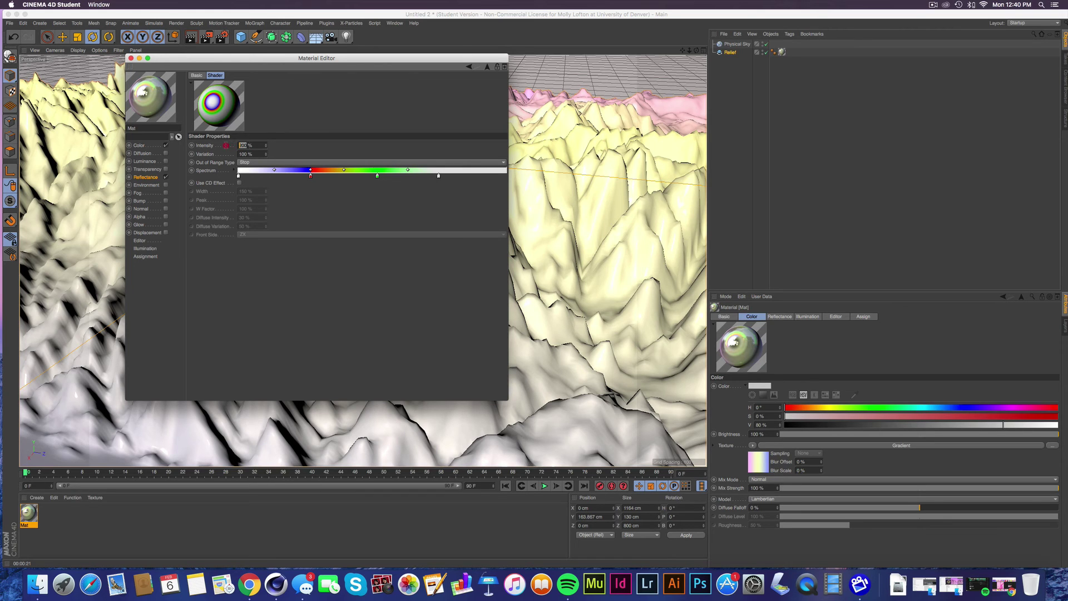
text(1)
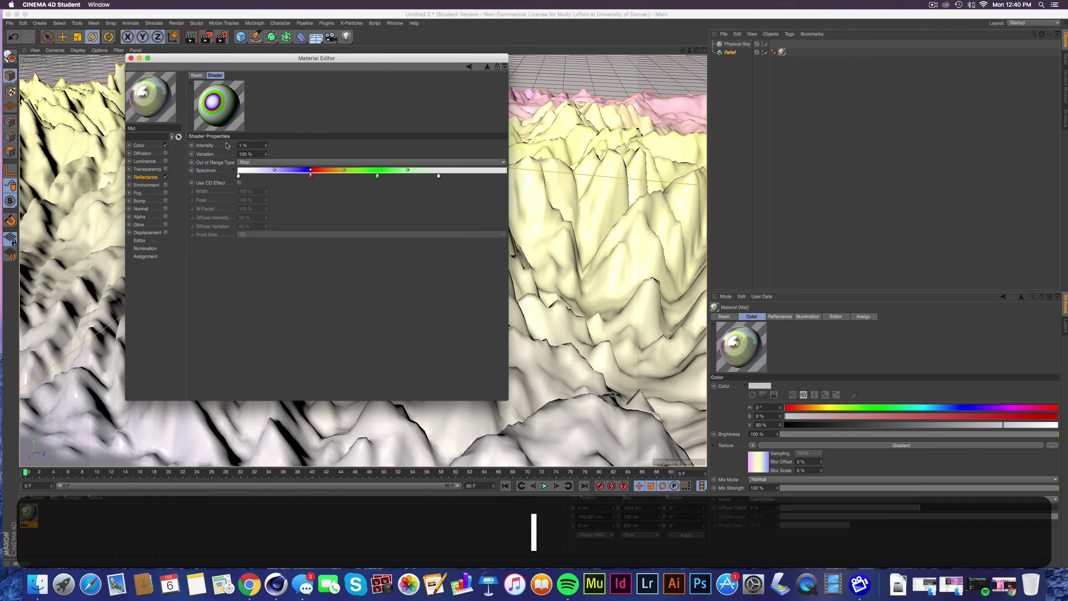
text(00)
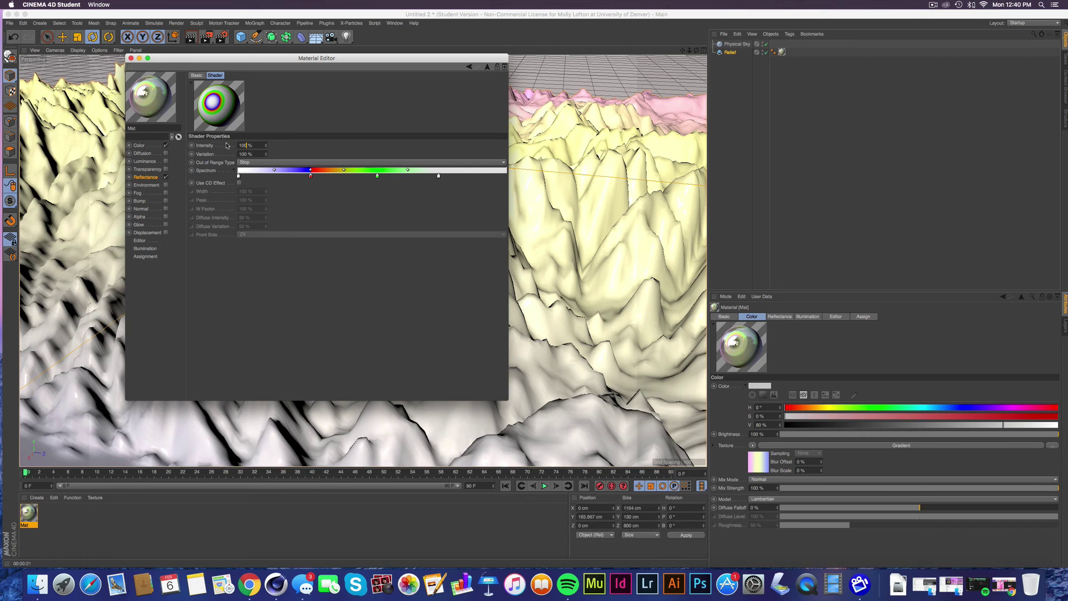
key(Return)
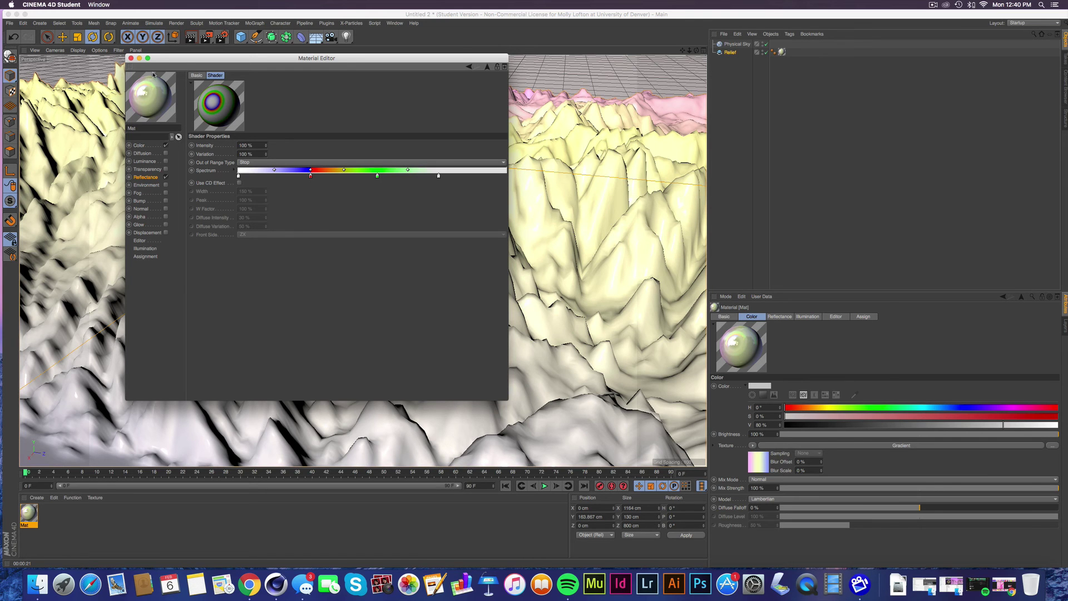
- Close the Material Editor and render the active viewport with Cmd+R
click(139, 58)
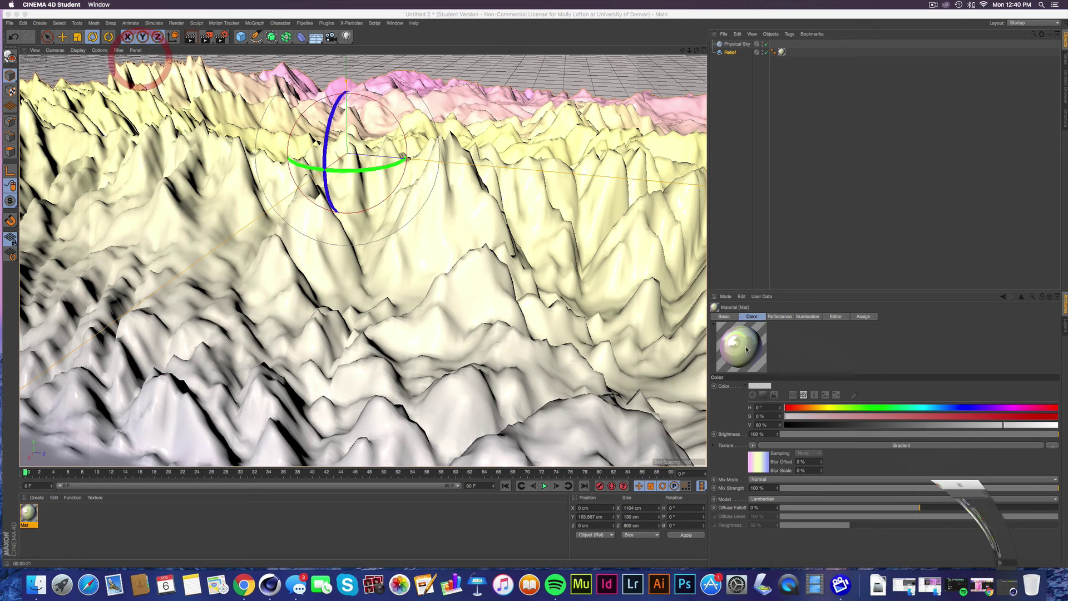
key(super+r)
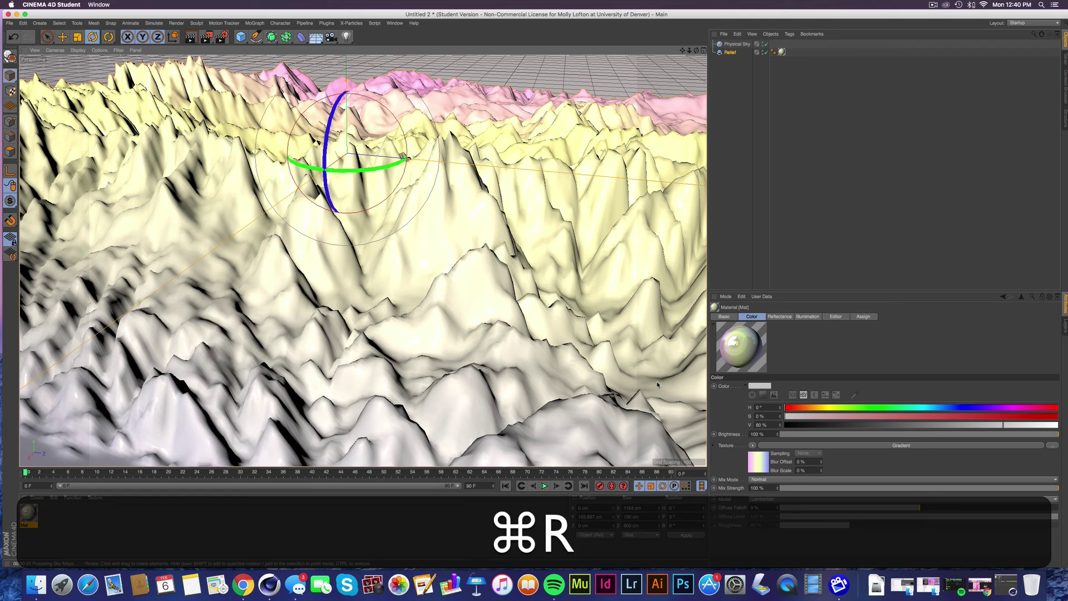